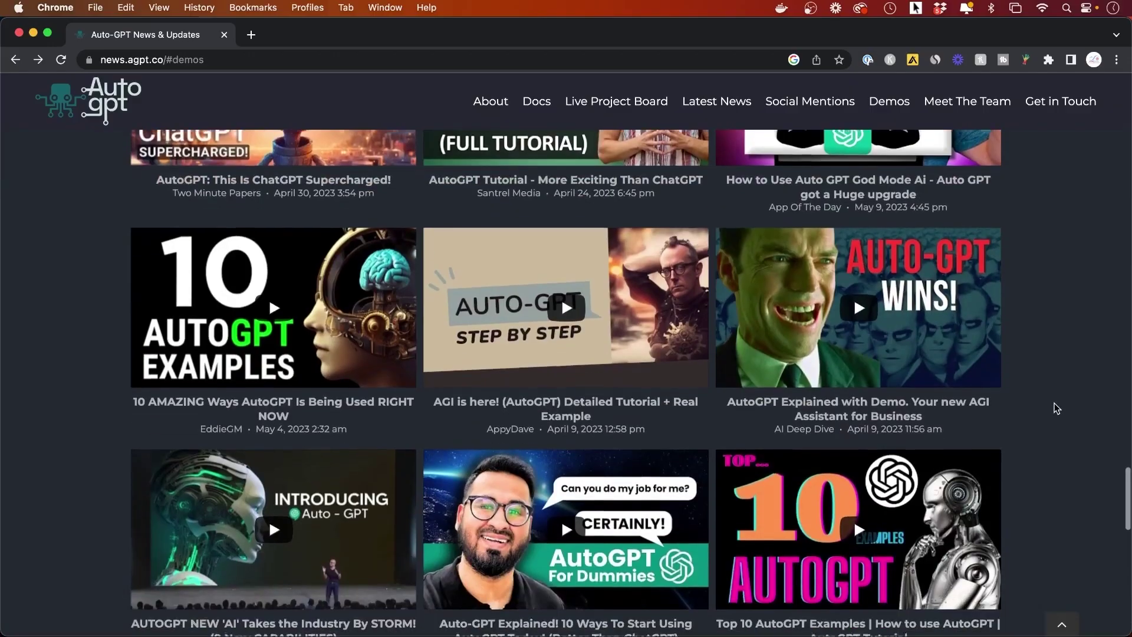
scroll(1055, 408, down, 3)
scroll(1056, 408, down, 5)
scroll(1055, 407, down, 2)
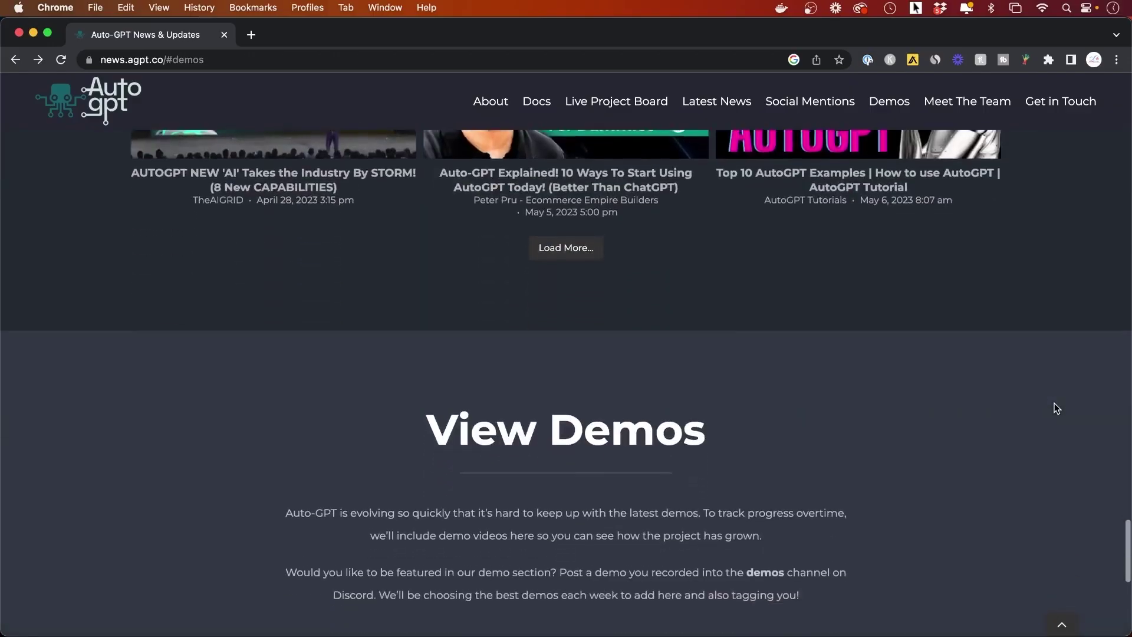
scroll(1056, 407, down, 2)
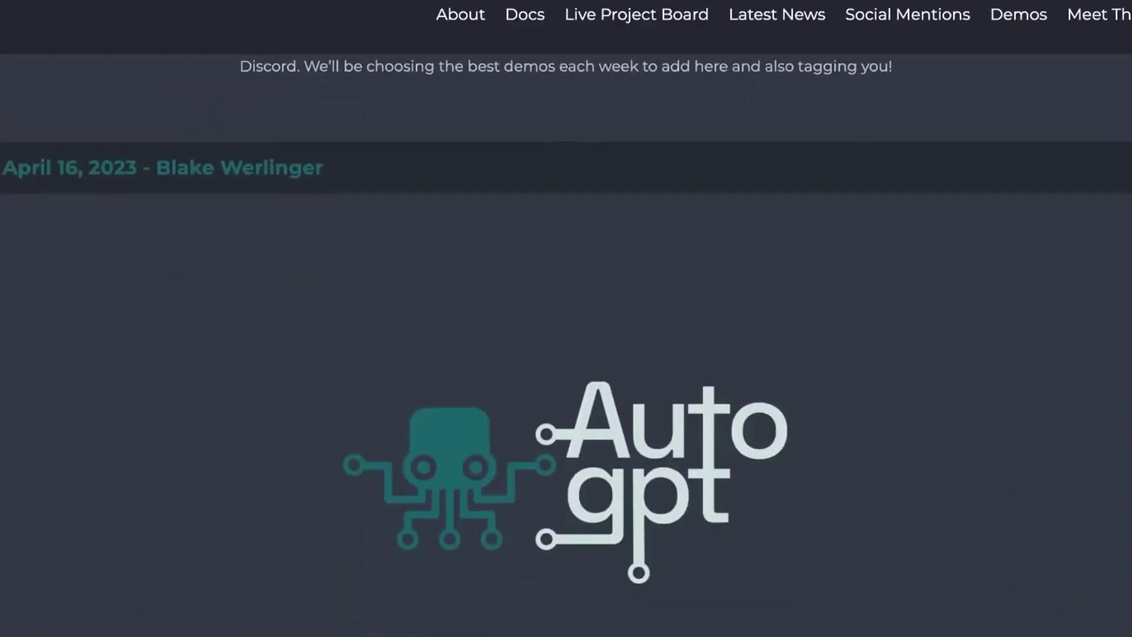